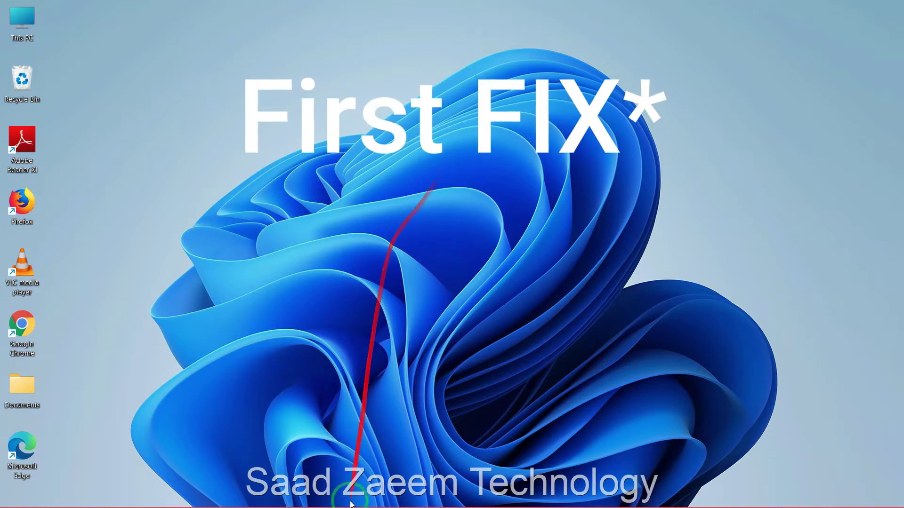
Search Windows for 'Device' and open Device Manager, moving its window into place
{"action": "left_click", "coordinate": [400, 493]}
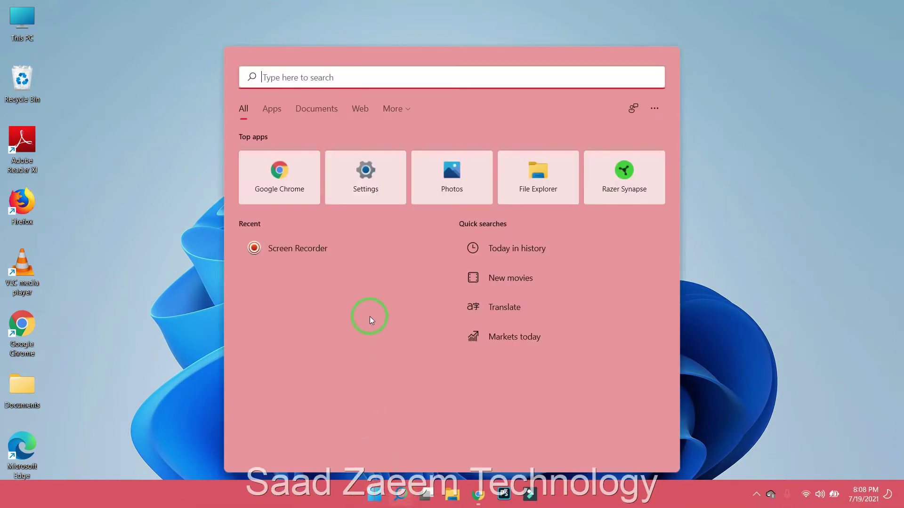
{"action": "type", "text": "Ti"}
{"action": "key", "text": "BackSpace"}
{"action": "key", "text": "BackSpace"}
{"action": "type", "text": "De"}
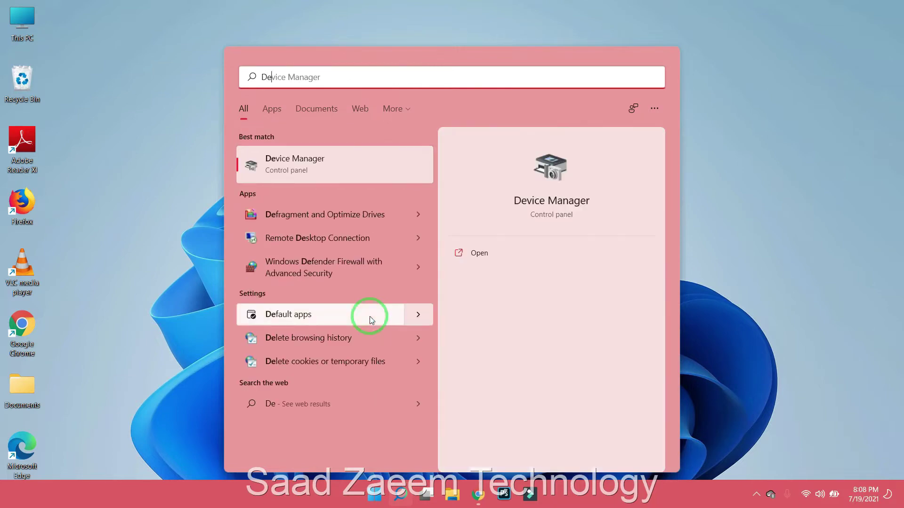
{"action": "type", "text": "vice"}
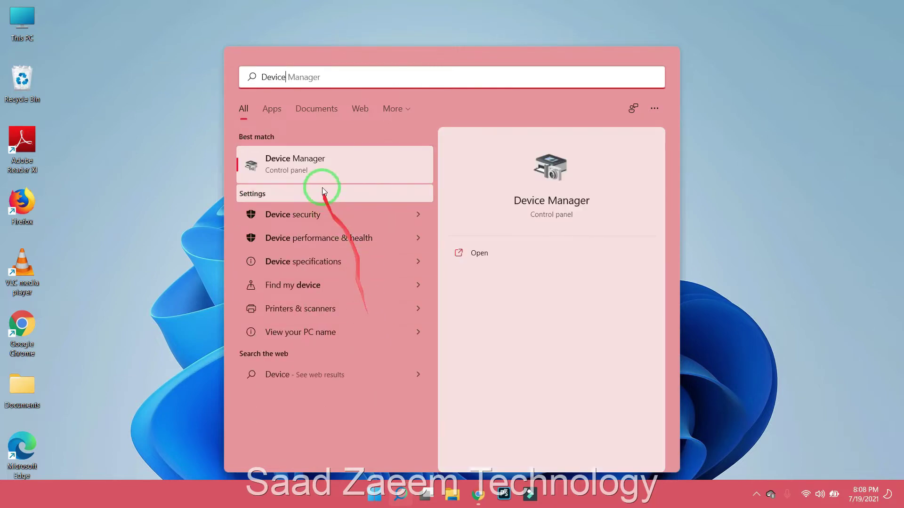
{"action": "left_click", "coordinate": [343, 171]}
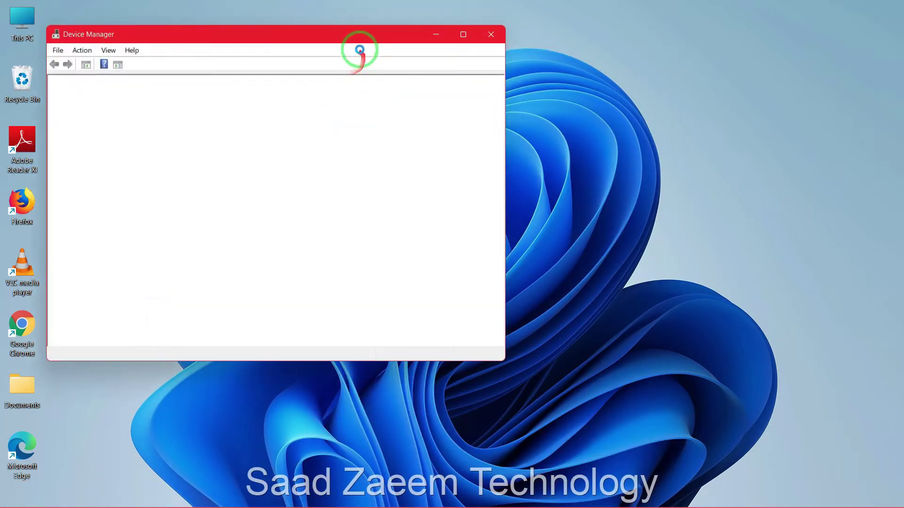
{"action": "left_click_drag", "start_coordinate": [308, 36], "coordinate": [442, 22]}
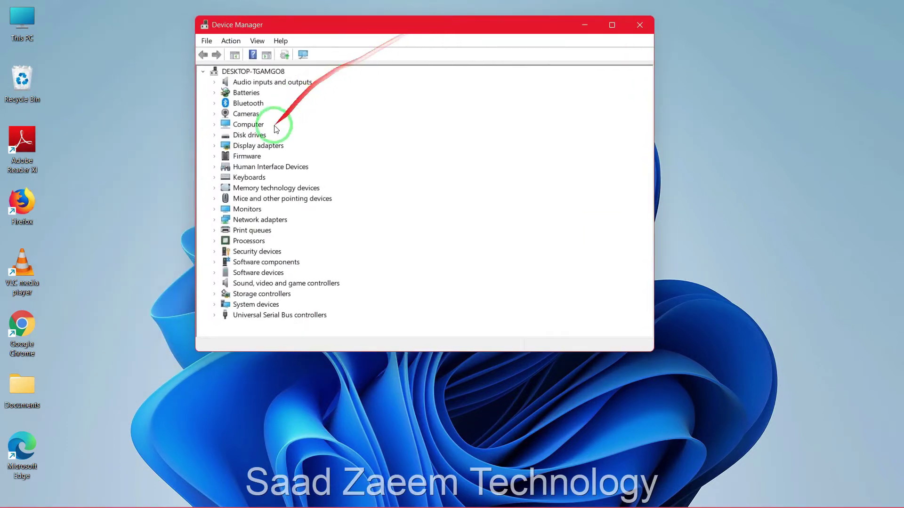
Start Update Driver from the Driver tab of Realtek High Definition Audio's properties
{"action": "left_click", "coordinate": [214, 283]}
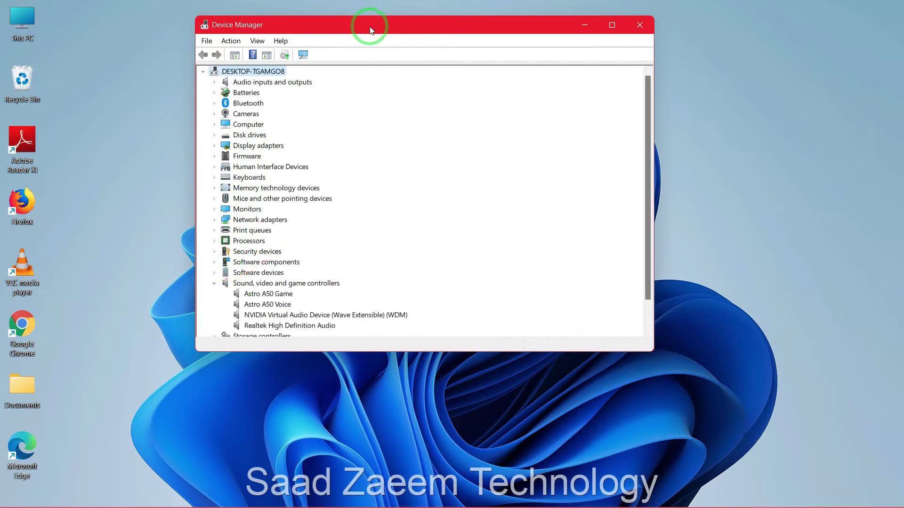
{"action": "left_click_drag", "start_coordinate": [372, 30], "coordinate": [372, 17]}
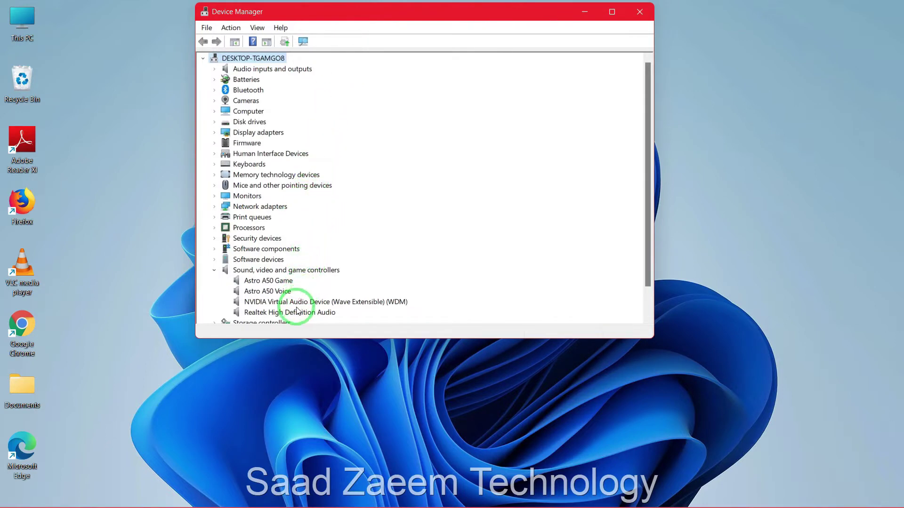
{"action": "left_click", "coordinate": [271, 314]}
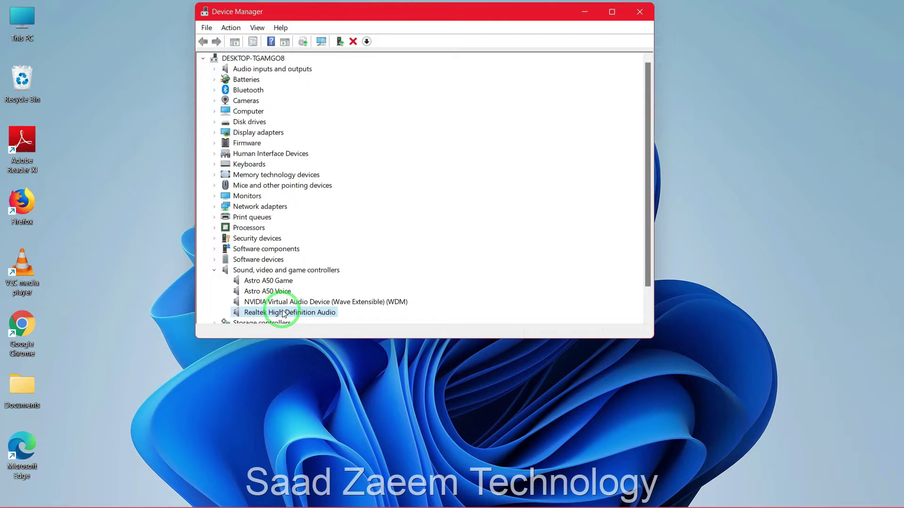
{"action": "right_click", "coordinate": [284, 314]}
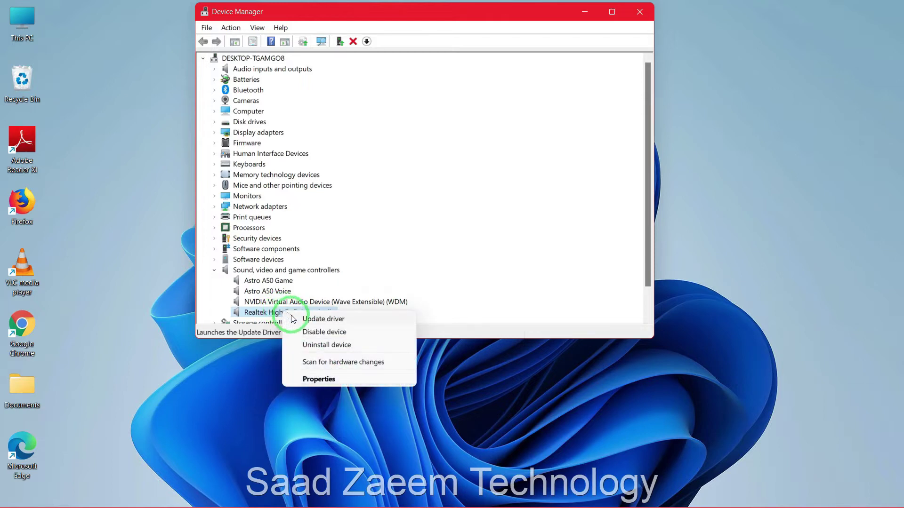
{"action": "left_click", "coordinate": [318, 378]}
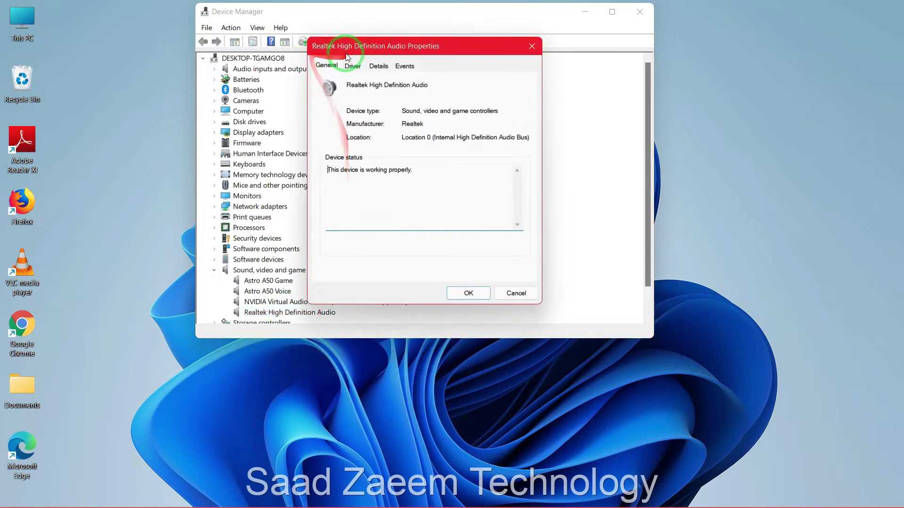
{"action": "left_click_drag", "start_coordinate": [355, 39], "coordinate": [389, 25]}
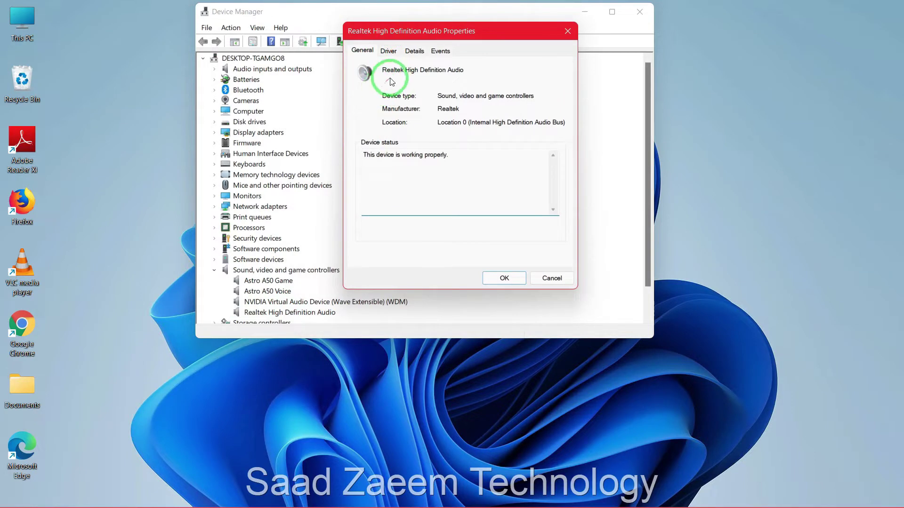
{"action": "left_click", "coordinate": [389, 52]}
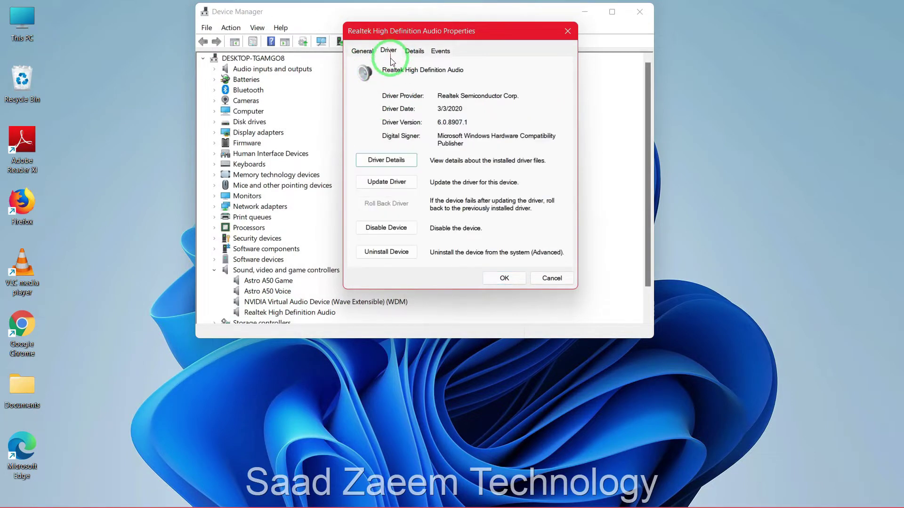
{"action": "left_click", "coordinate": [379, 180]}
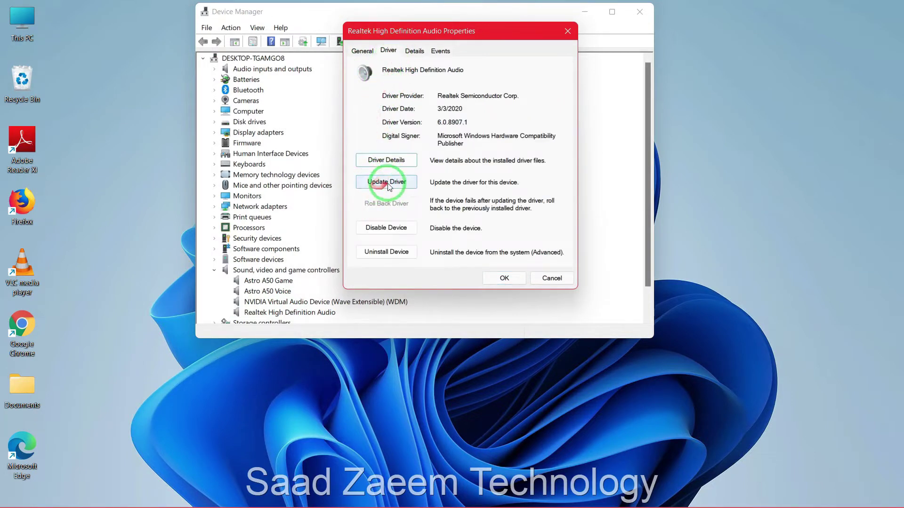
Browse manually, pick the generic High Definition Audio Device driver, and confirm installing it despite the warning
{"action": "left_click_drag", "start_coordinate": [379, 29], "coordinate": [618, 29]}
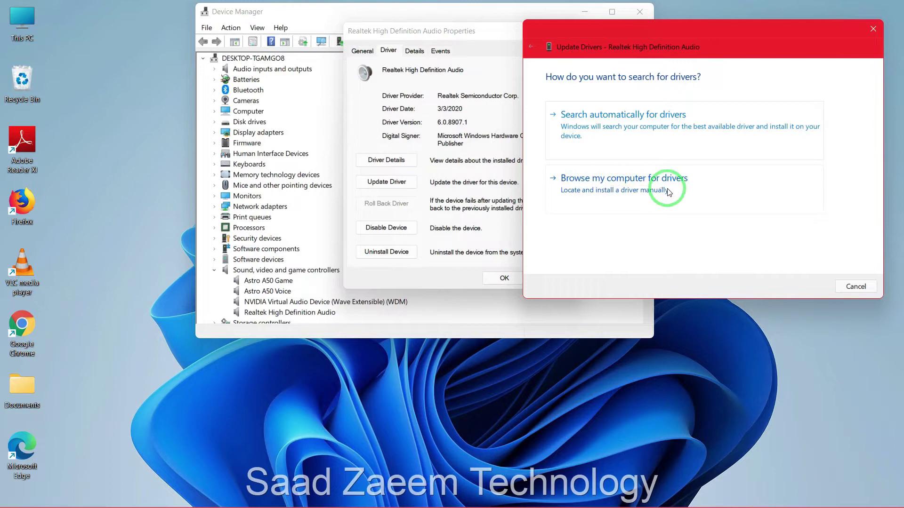
{"action": "left_click", "coordinate": [645, 189]}
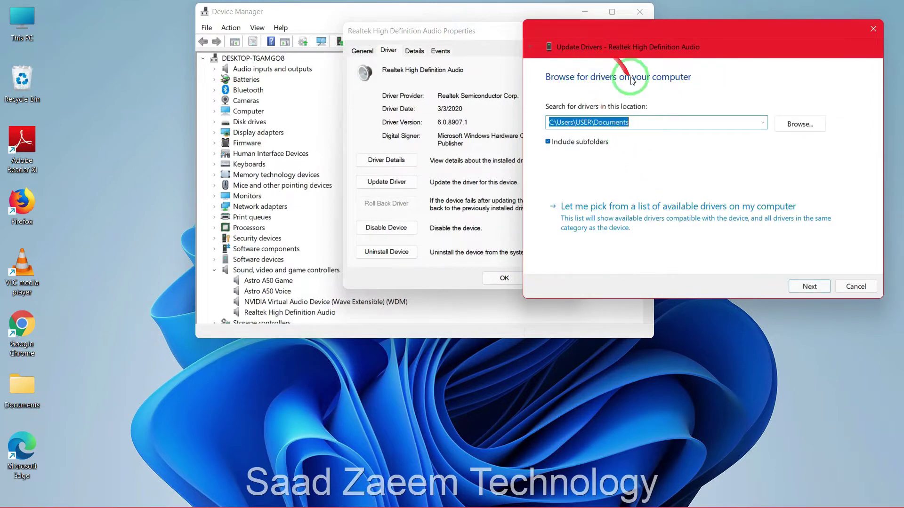
{"action": "left_click", "coordinate": [638, 123]}
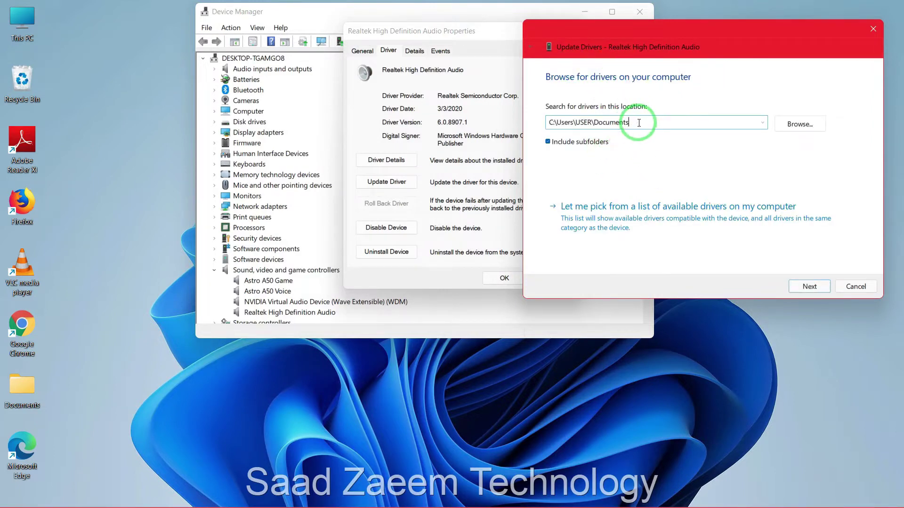
{"action": "left_click_drag", "start_coordinate": [639, 123], "coordinate": [553, 123]}
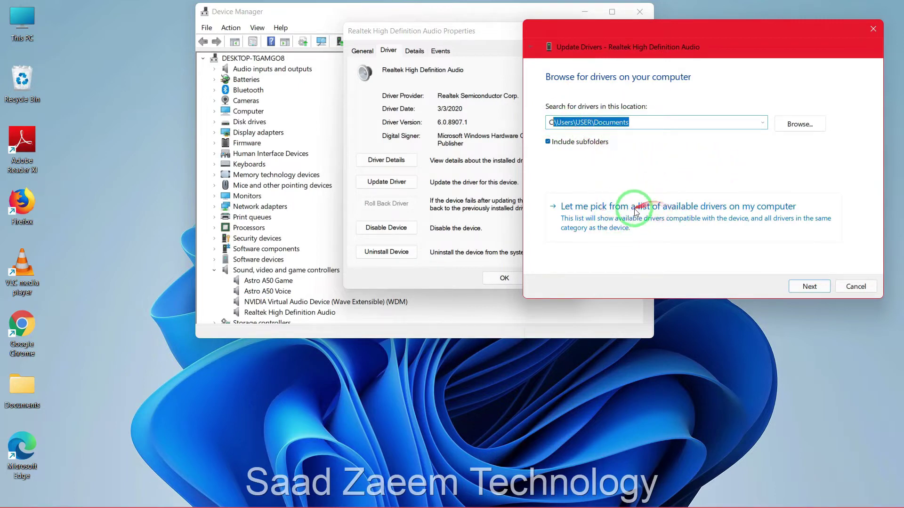
{"action": "left_click", "coordinate": [758, 215]}
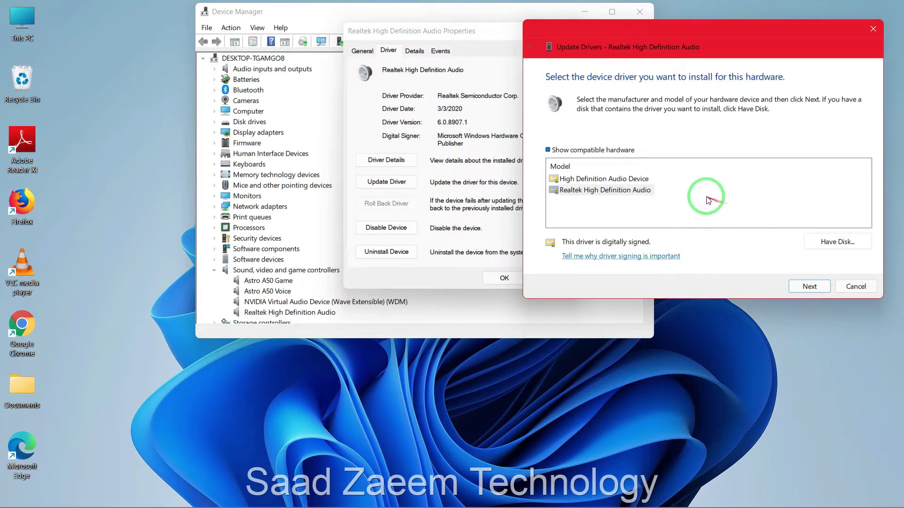
{"action": "left_click", "coordinate": [618, 183]}
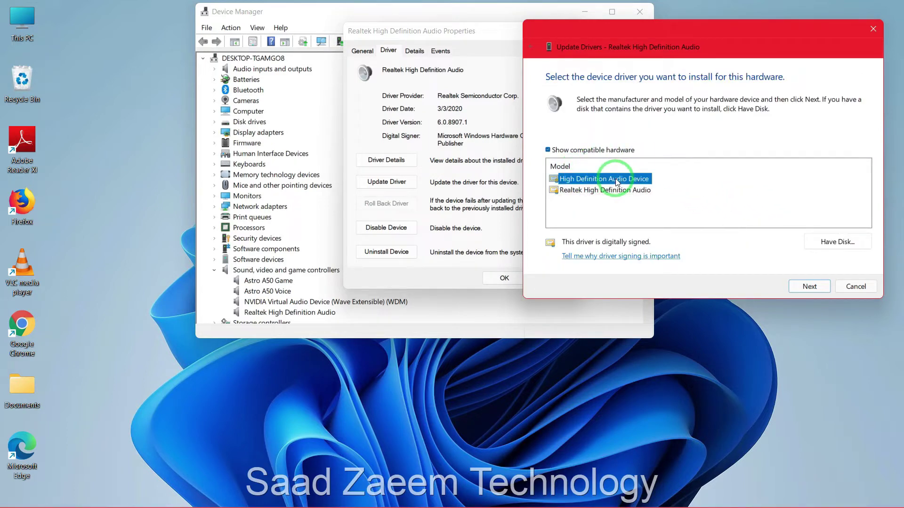
{"action": "left_click", "coordinate": [803, 286]}
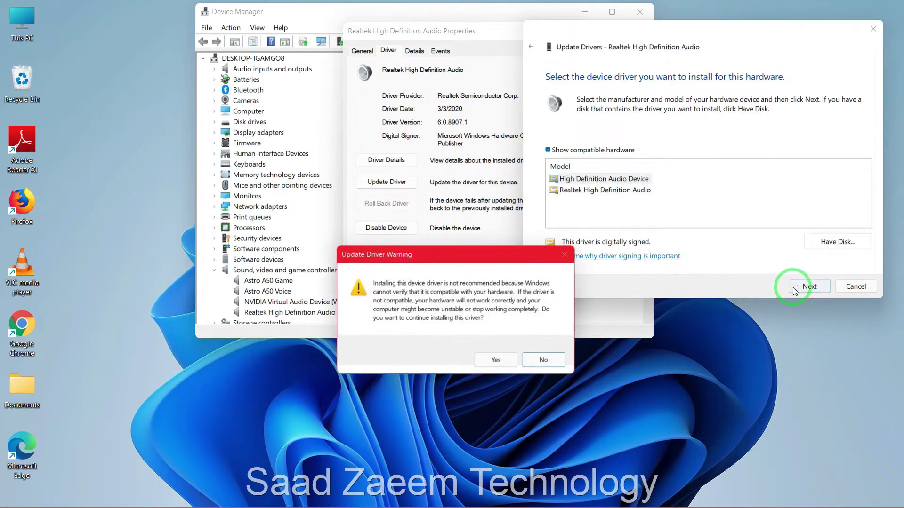
{"action": "left_click_drag", "start_coordinate": [473, 251], "coordinate": [746, 65]}
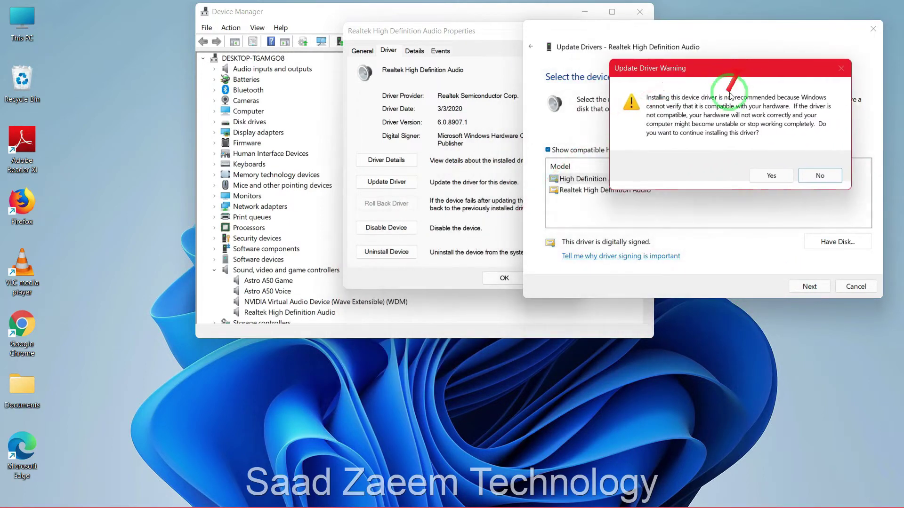
{"action": "left_click", "coordinate": [763, 176]}
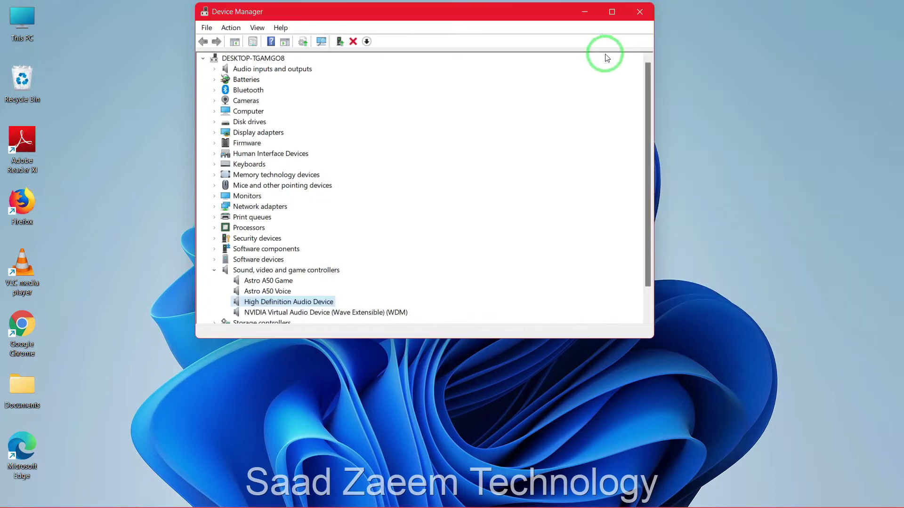
Close Device Manager and reopen it from Windows Search with 'Devi'
{"action": "left_click", "coordinate": [640, 13]}
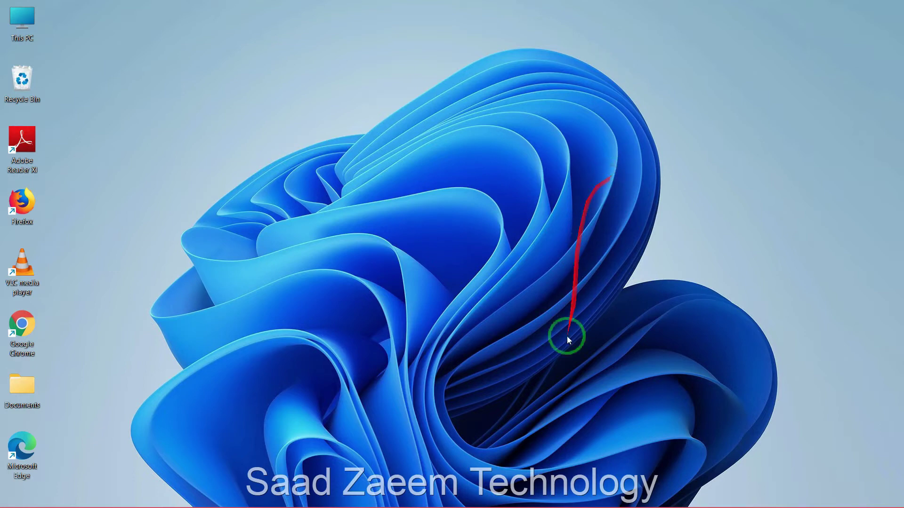
{"action": "left_click", "coordinate": [403, 497]}
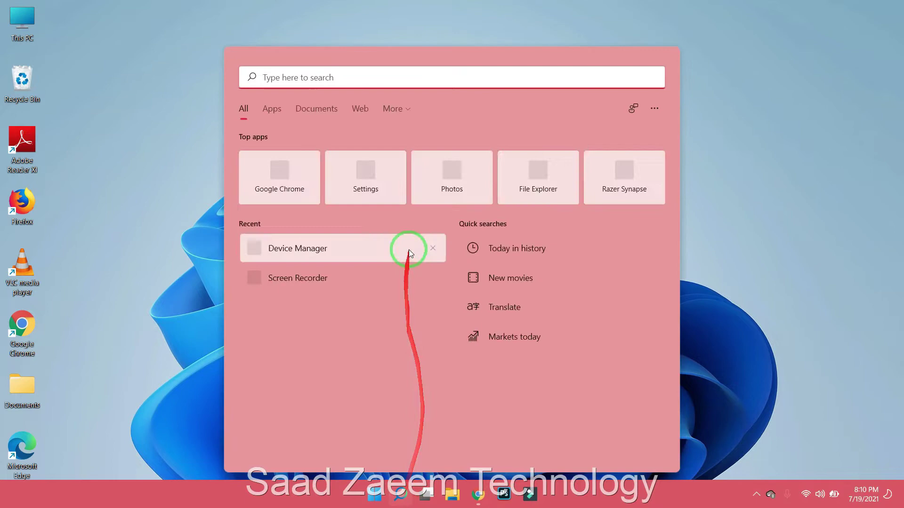
{"action": "type", "text": "Devi"}
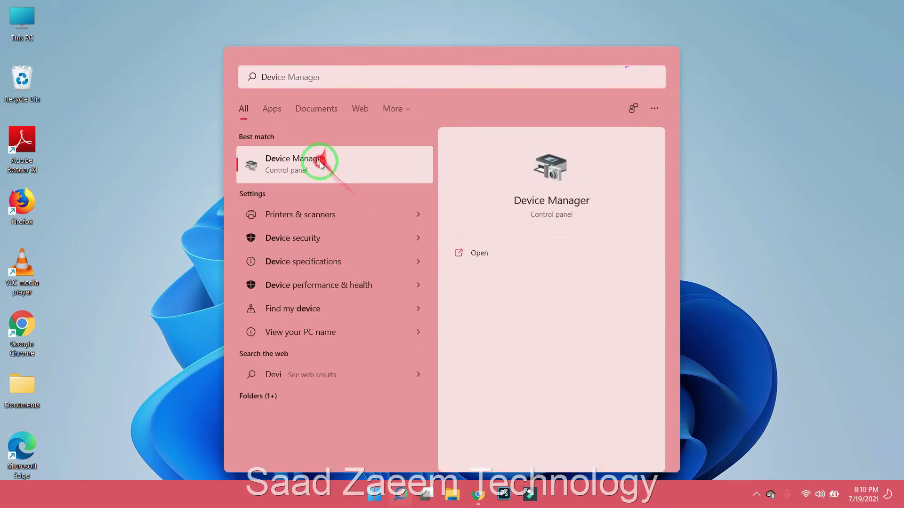
{"action": "left_click", "coordinate": [322, 162]}
{"action": "left_click_drag", "start_coordinate": [259, 40], "coordinate": [413, 29]}
Confirm High Definition Audio Device appears under Sound, video and game controllers, then close Device Manager
{"action": "left_click", "coordinate": [234, 283]}
{"action": "left_click", "coordinate": [220, 282]}
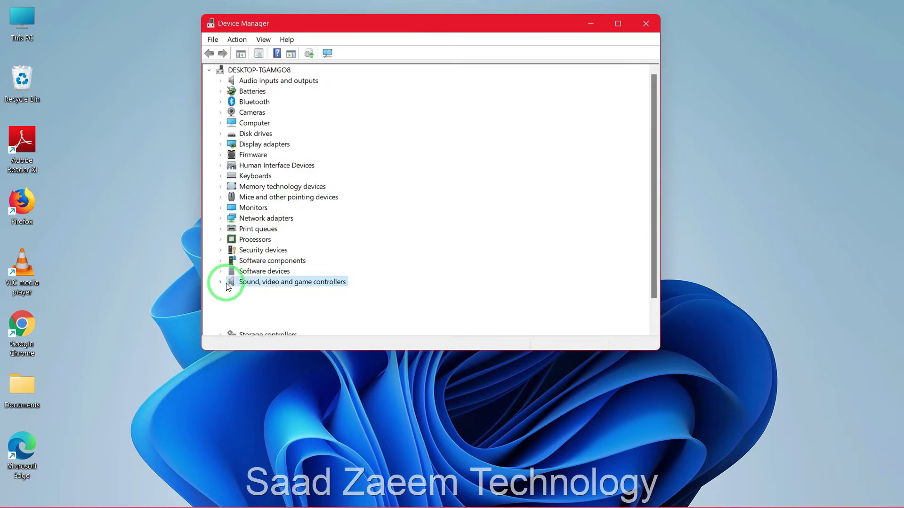
{"action": "right_click", "coordinate": [276, 315]}
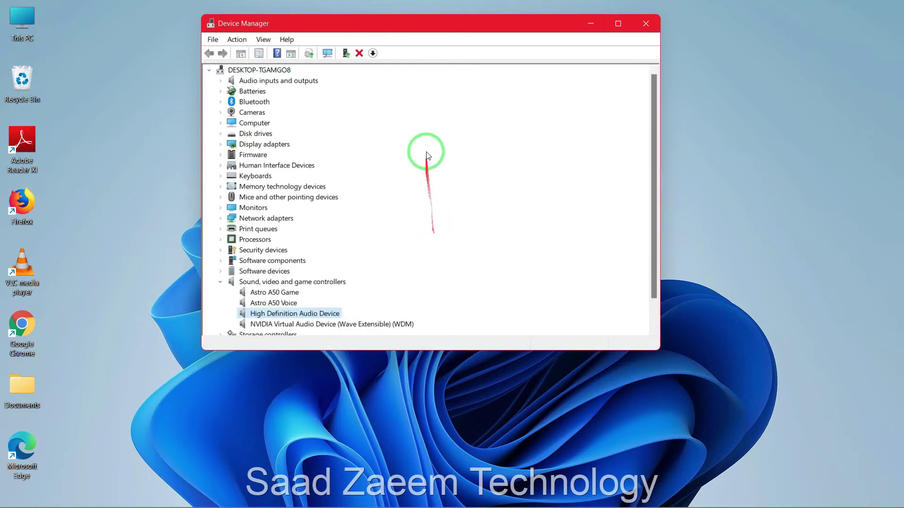
{"action": "left_click", "coordinate": [644, 24]}
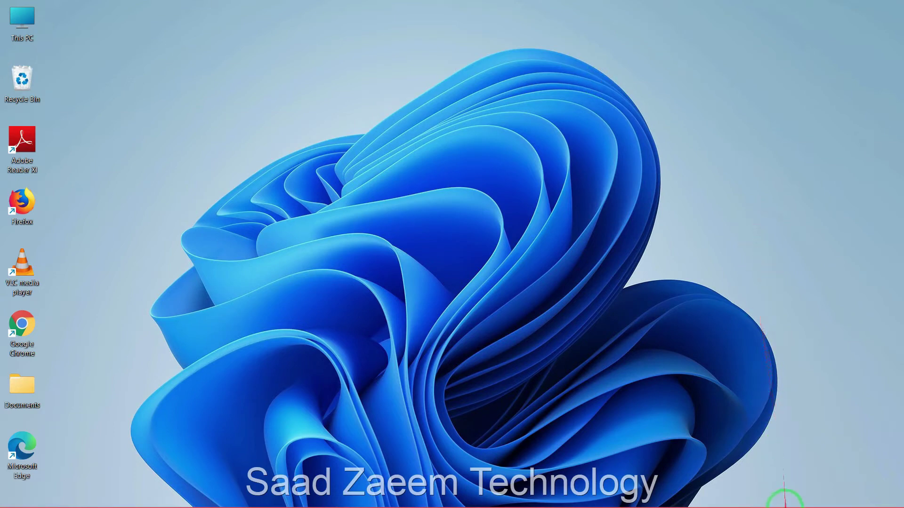
Open the classic Sound dialog via the volume icon's sound settings and More sound settings, centred on screen
{"action": "key", "text": "super"}
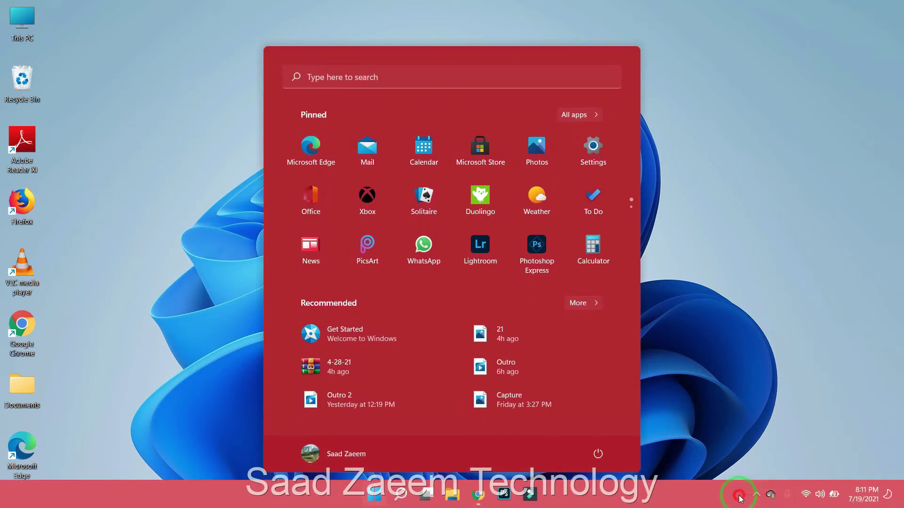
{"action": "right_click", "coordinate": [821, 495]}
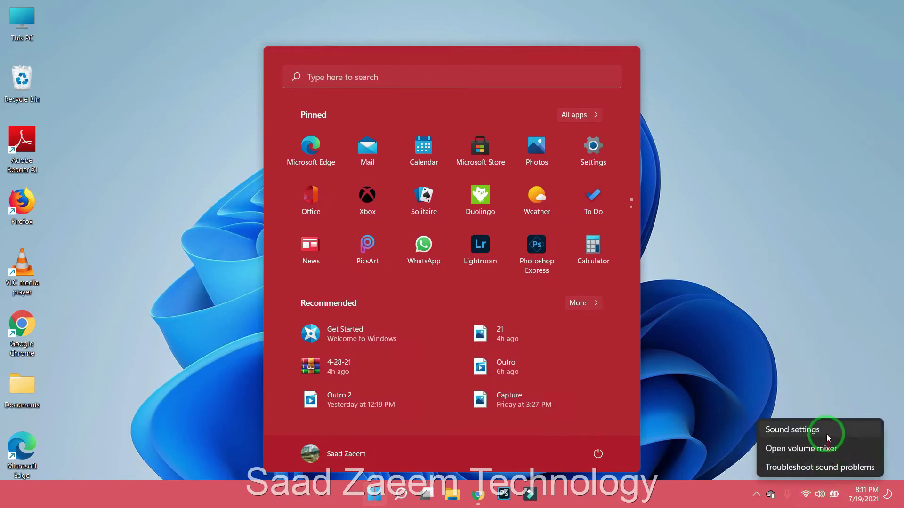
{"action": "left_click", "coordinate": [792, 430]}
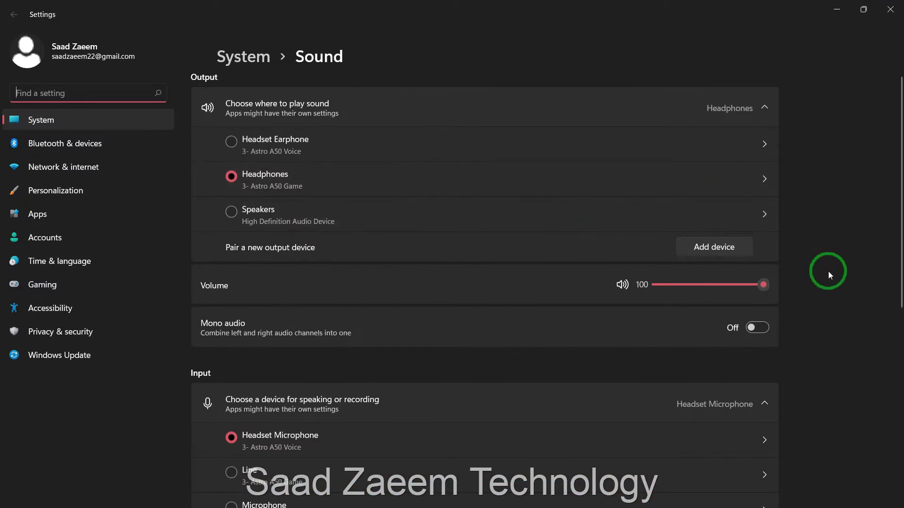
{"action": "scroll", "coordinate": [829, 271], "scroll_direction": "down", "scroll_amount": 6}
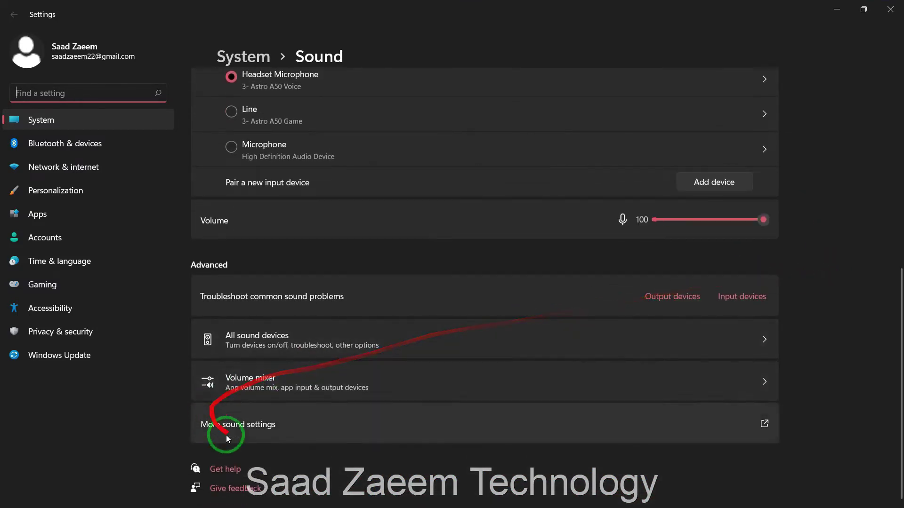
{"action": "left_click", "coordinate": [284, 430]}
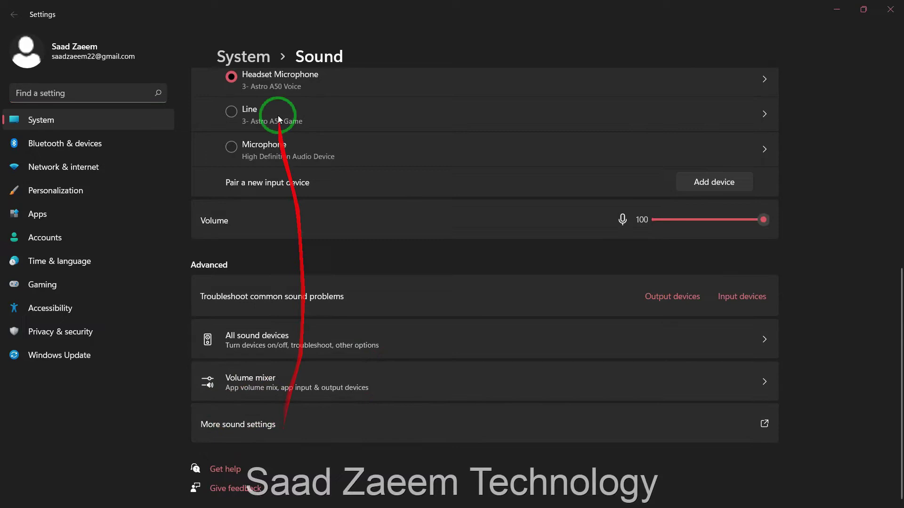
{"action": "left_click_drag", "start_coordinate": [219, 101], "coordinate": [451, 54]}
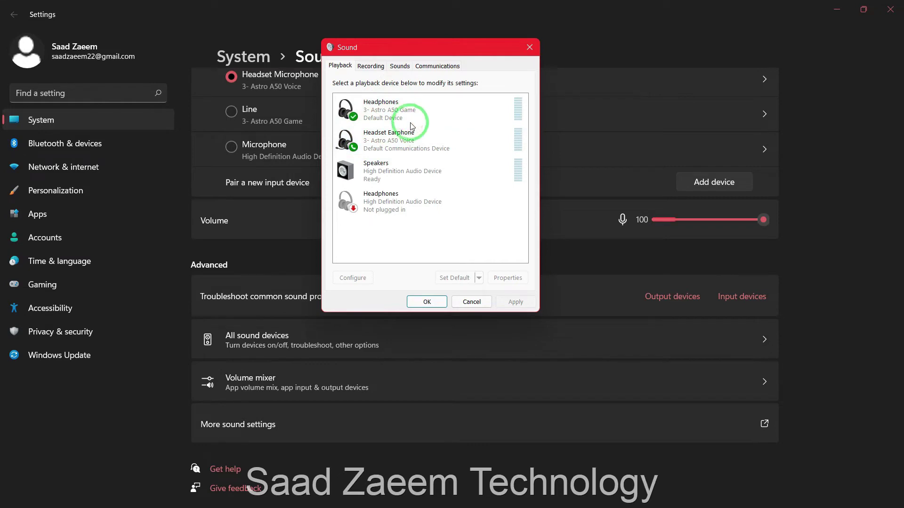
{"action": "left_click", "coordinate": [377, 170]}
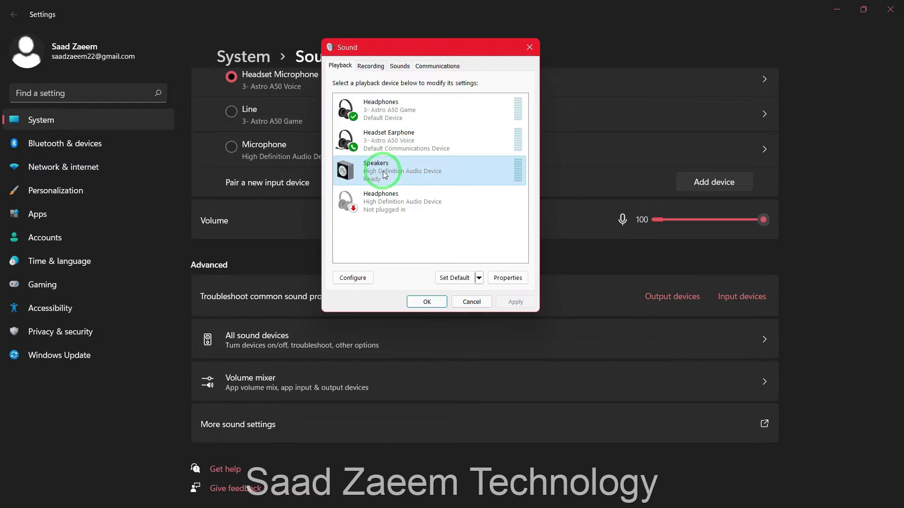
{"action": "right_click", "coordinate": [384, 174]}
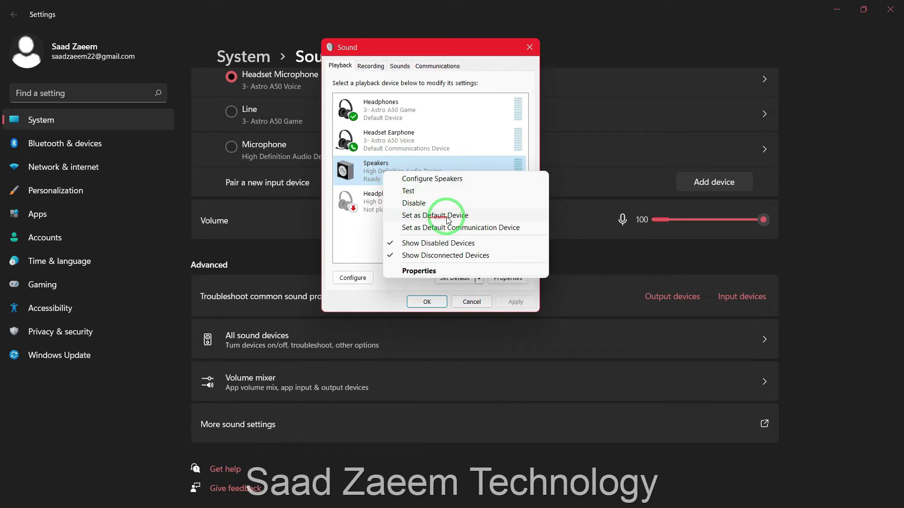
{"action": "left_click", "coordinate": [376, 216]}
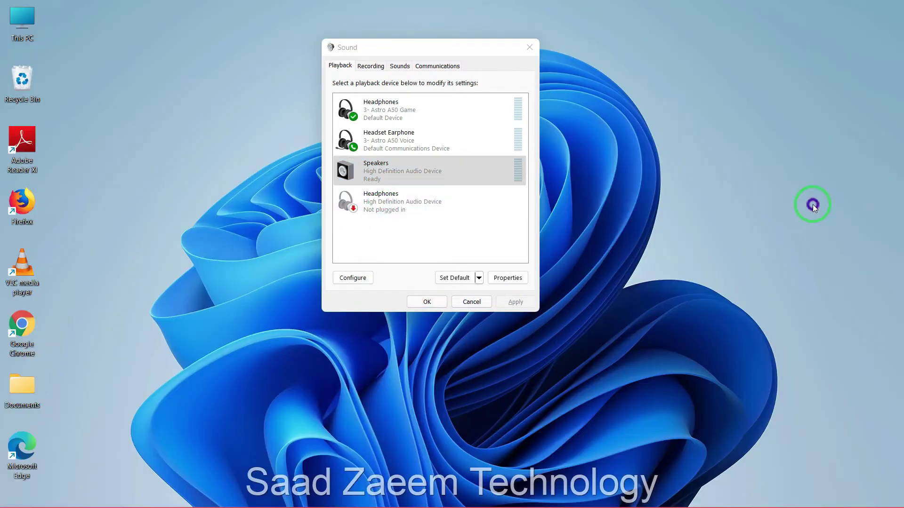
Open the Properties dialog for the Speakers playback device
{"action": "left_click", "coordinate": [459, 120]}
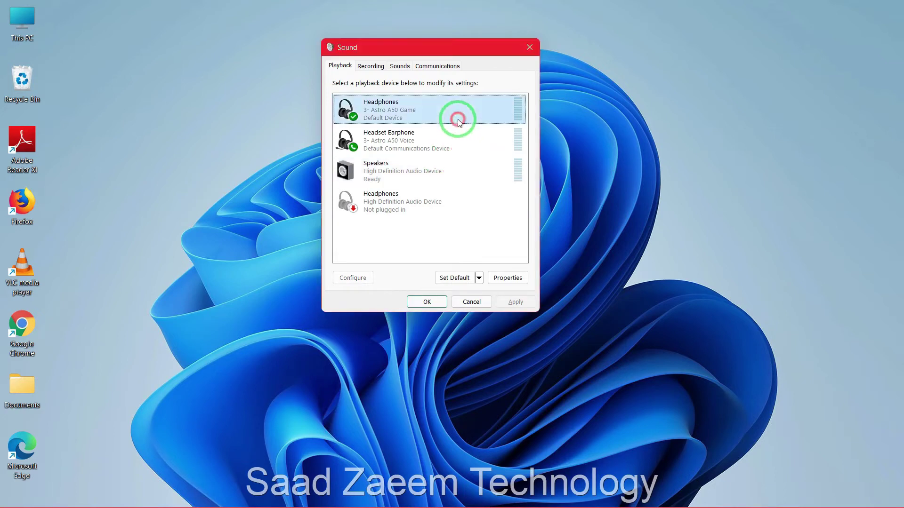
{"action": "left_click", "coordinate": [448, 167]}
{"action": "right_click", "coordinate": [446, 172]}
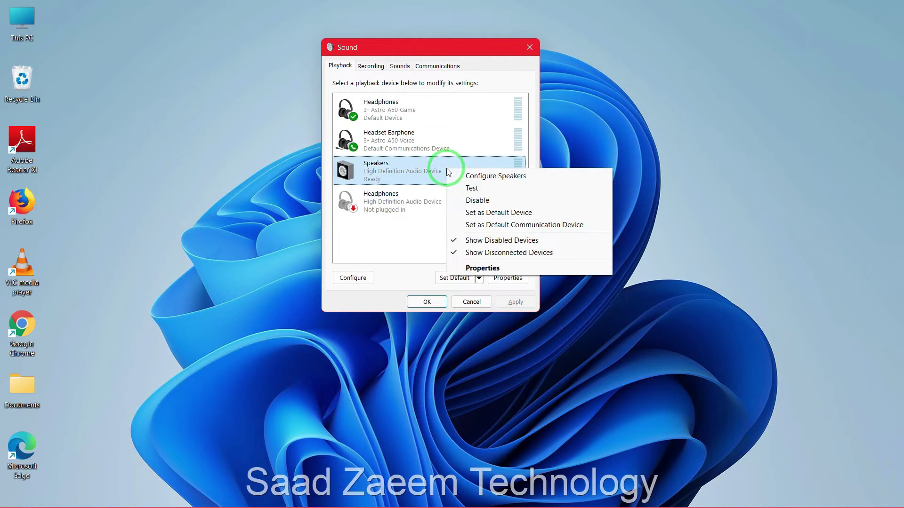
{"action": "left_click", "coordinate": [488, 268]}
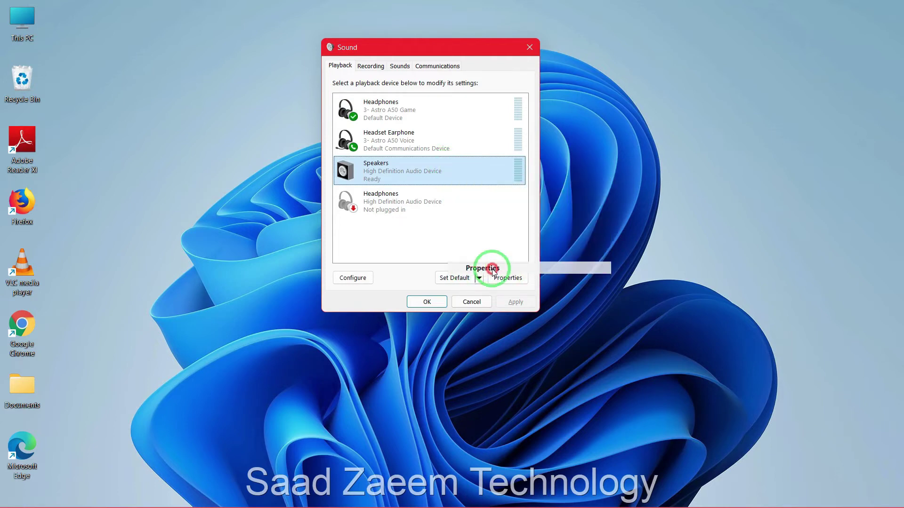
{"action": "left_click_drag", "start_coordinate": [415, 92], "coordinate": [484, 59]}
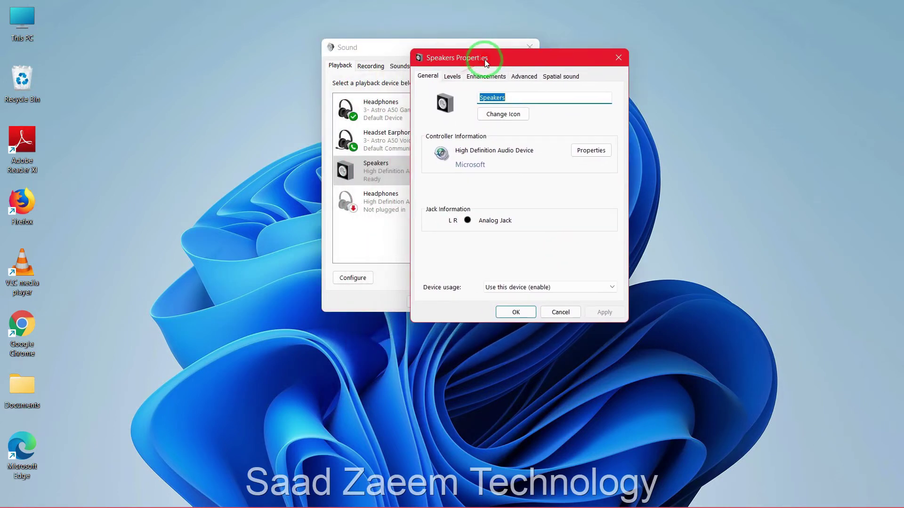
On the Levels tab, drag the Speakers slider up to 100
{"action": "left_click", "coordinate": [452, 76]}
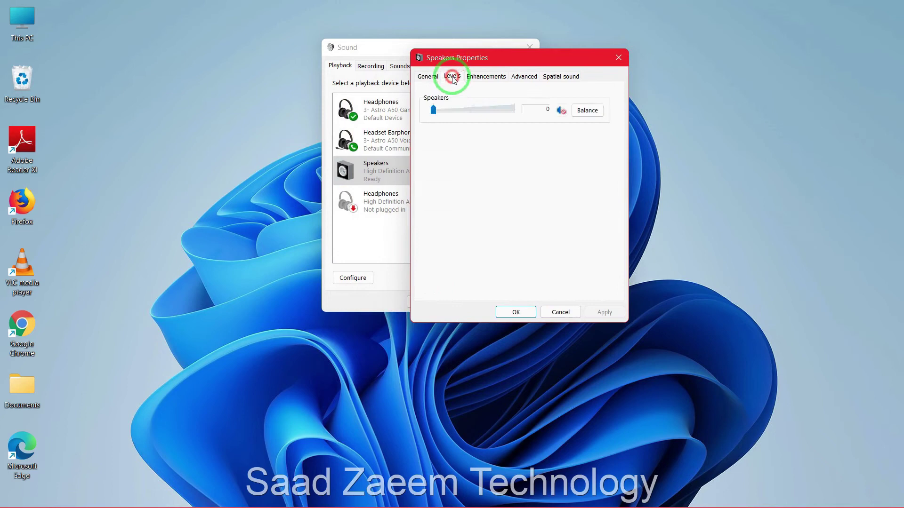
{"action": "left_click", "coordinate": [434, 110]}
{"action": "left_click_drag", "start_coordinate": [437, 112], "coordinate": [519, 117]}
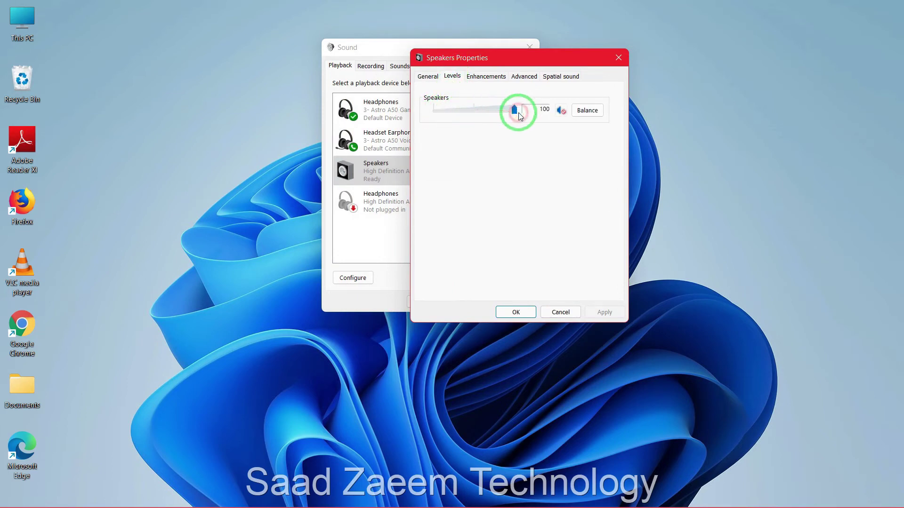
{"action": "left_click", "coordinate": [552, 132]}
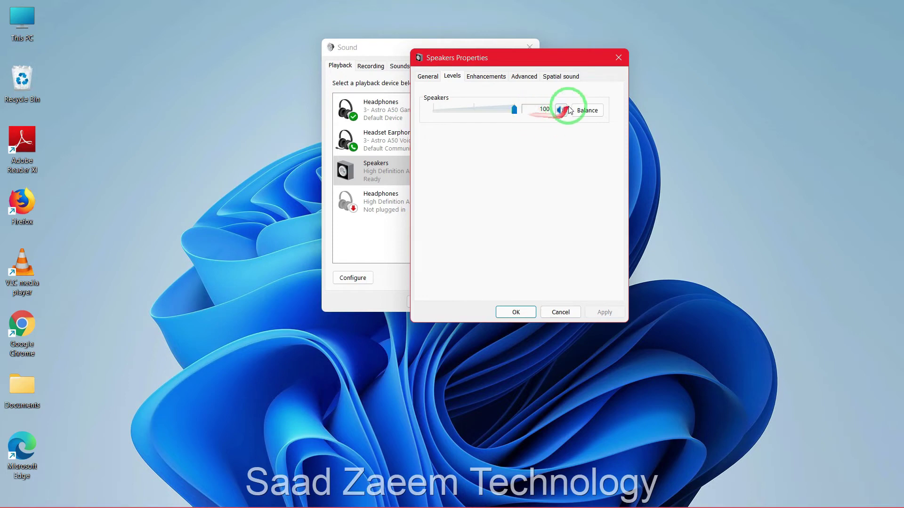
{"action": "left_click_drag", "start_coordinate": [545, 130], "coordinate": [573, 111]}
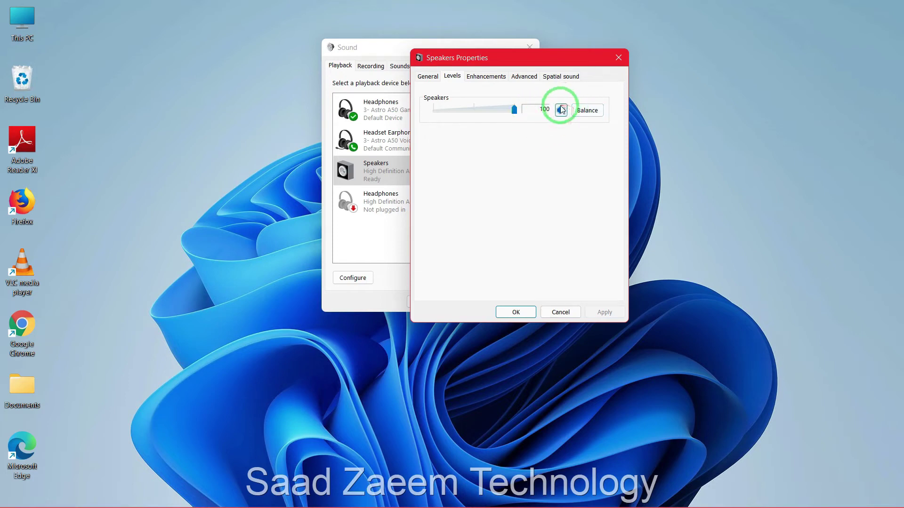
Tick 'Disable all enhancements' on the Enhancements tab and apply it
{"action": "left_click", "coordinate": [503, 82]}
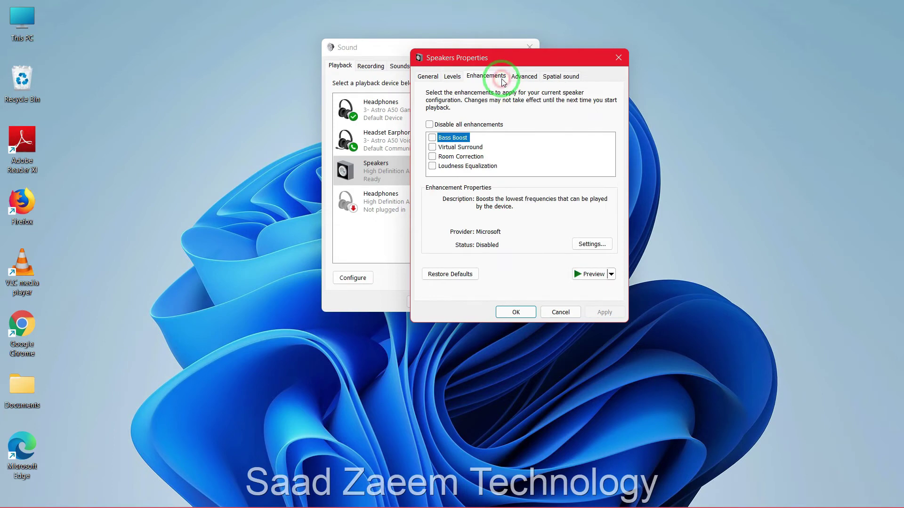
{"action": "left_click", "coordinate": [430, 125]}
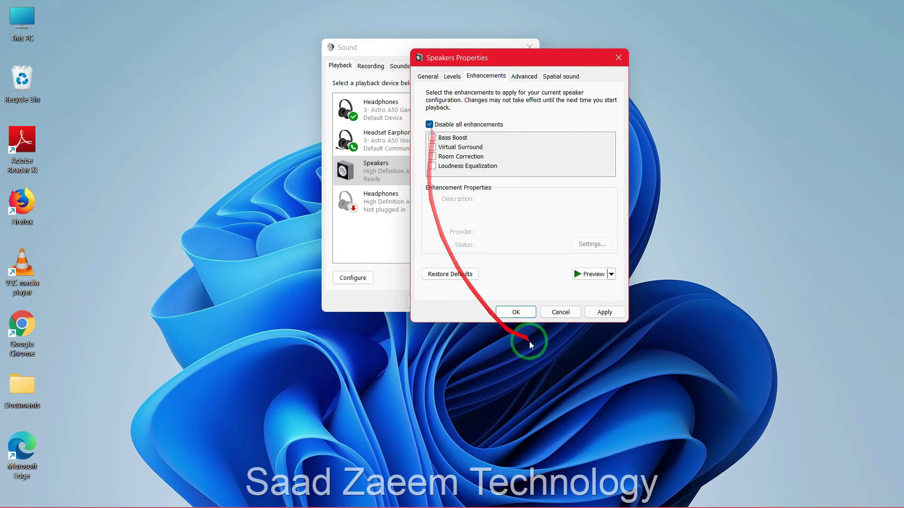
{"action": "left_click", "coordinate": [605, 313]}
{"action": "left_click", "coordinate": [522, 77]}
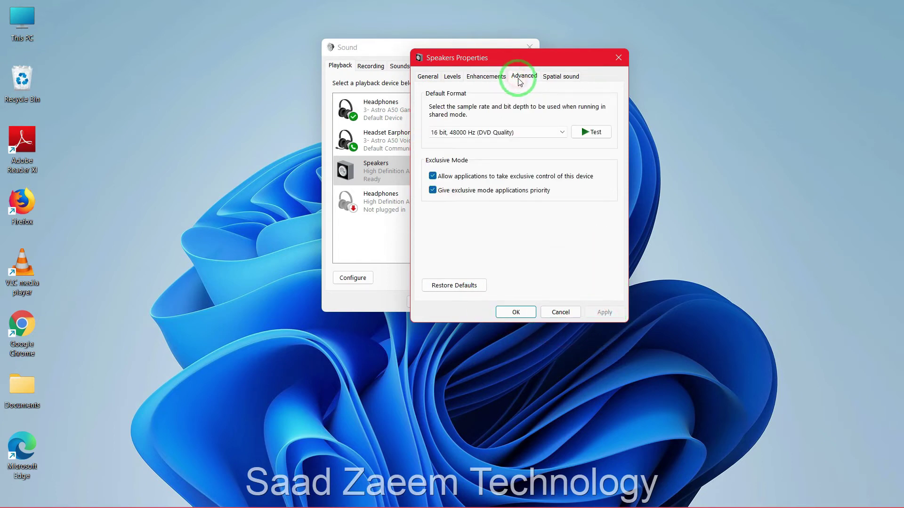
{"action": "left_click", "coordinate": [484, 78]}
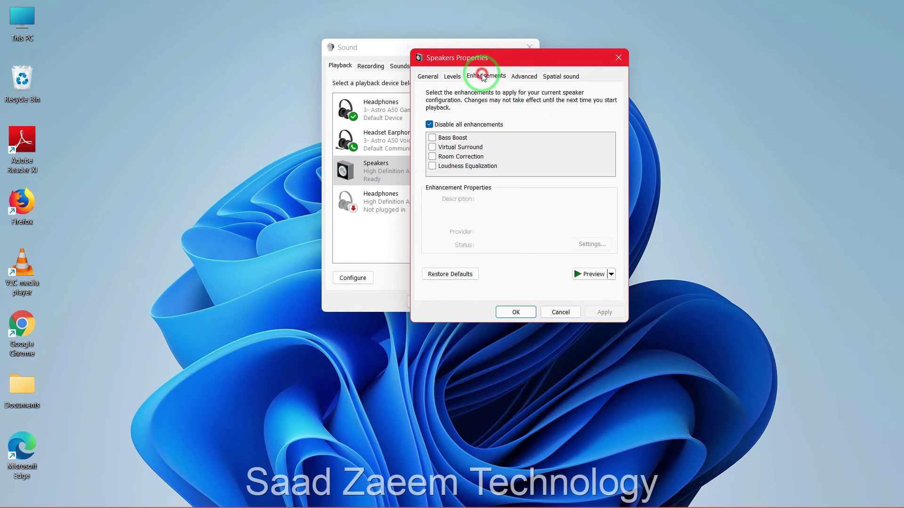
{"action": "left_click", "coordinate": [458, 77]}
{"action": "left_click", "coordinate": [541, 76]}
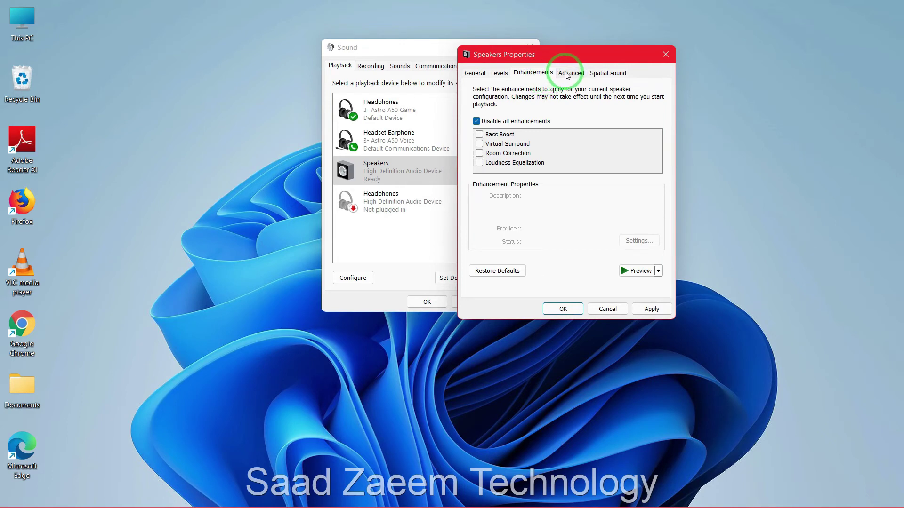
On the Advanced tab, select 24 bit, 48000 Hz (Studio Quality) and play a test tone
{"action": "left_click", "coordinate": [567, 75]}
{"action": "left_click_drag", "start_coordinate": [568, 55], "coordinate": [596, 38]}
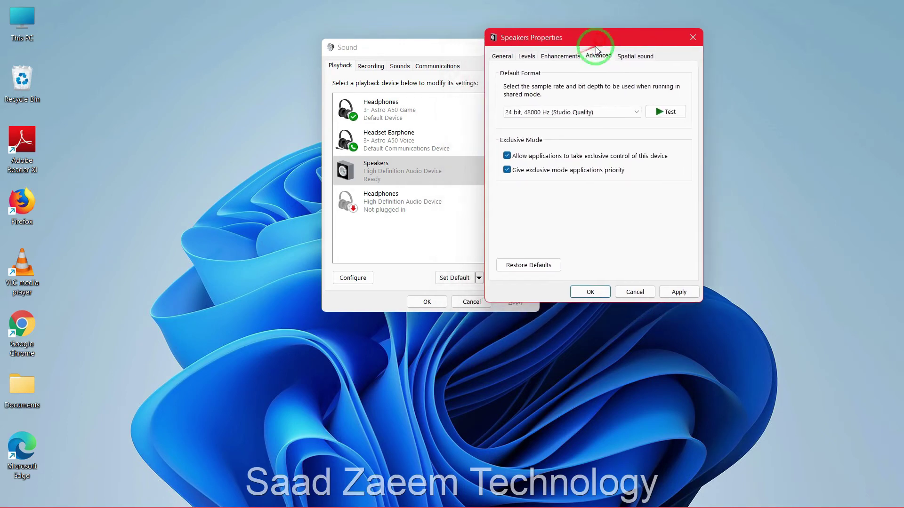
{"action": "left_click", "coordinate": [587, 109]}
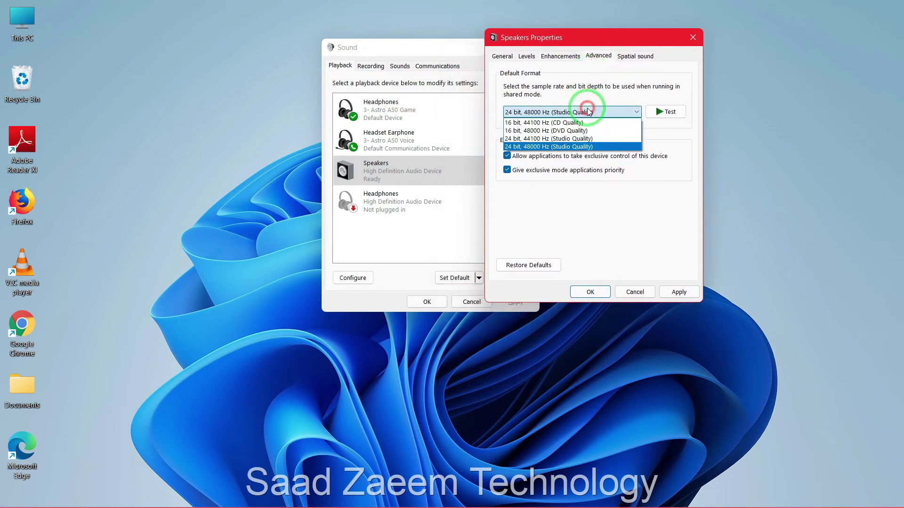
{"action": "left_click", "coordinate": [521, 147]}
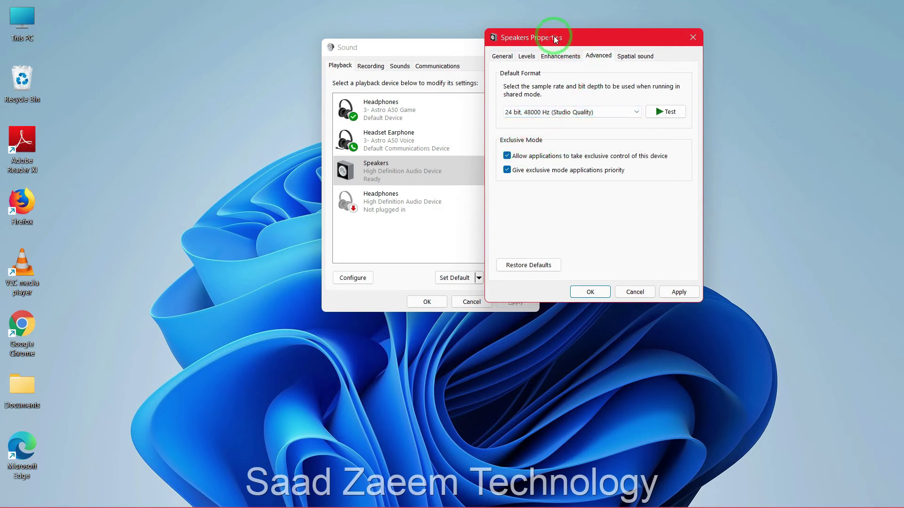
{"action": "left_click_drag", "start_coordinate": [556, 40], "coordinate": [611, 50]}
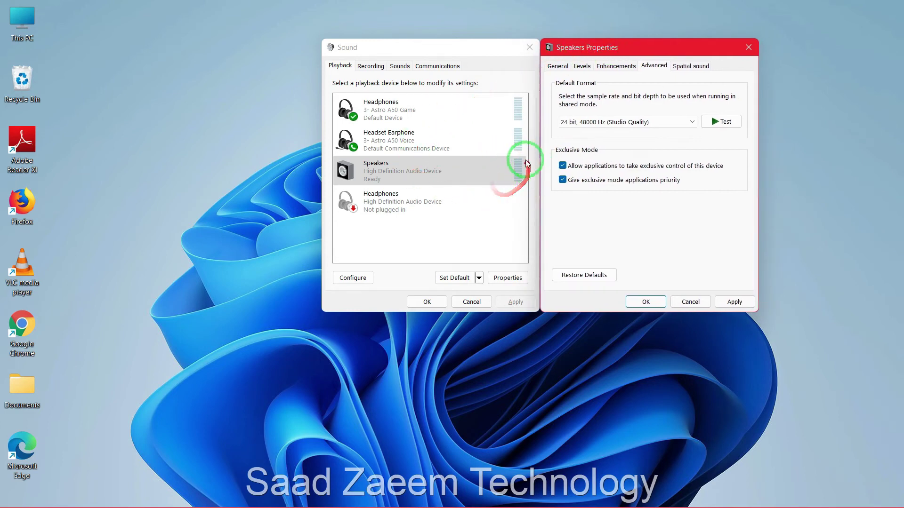
{"action": "left_click", "coordinate": [725, 121]}
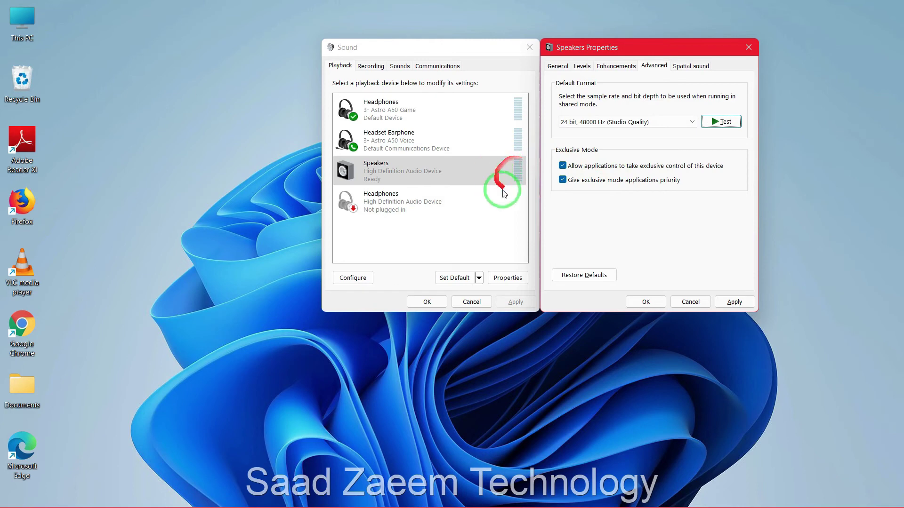
Test 24 bit, 44100 Hz, then try 16 bit, 48000 Hz (DVD Quality)
{"action": "left_click", "coordinate": [674, 123]}
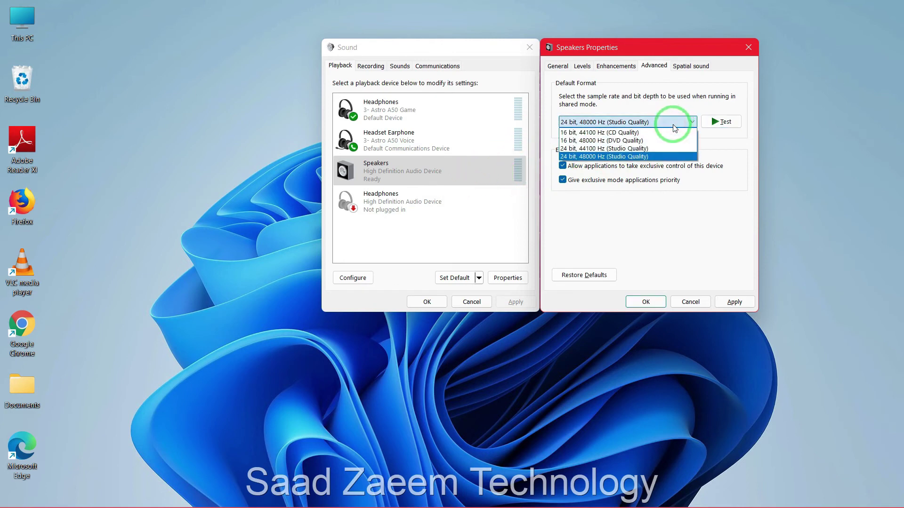
{"action": "left_click", "coordinate": [641, 149]}
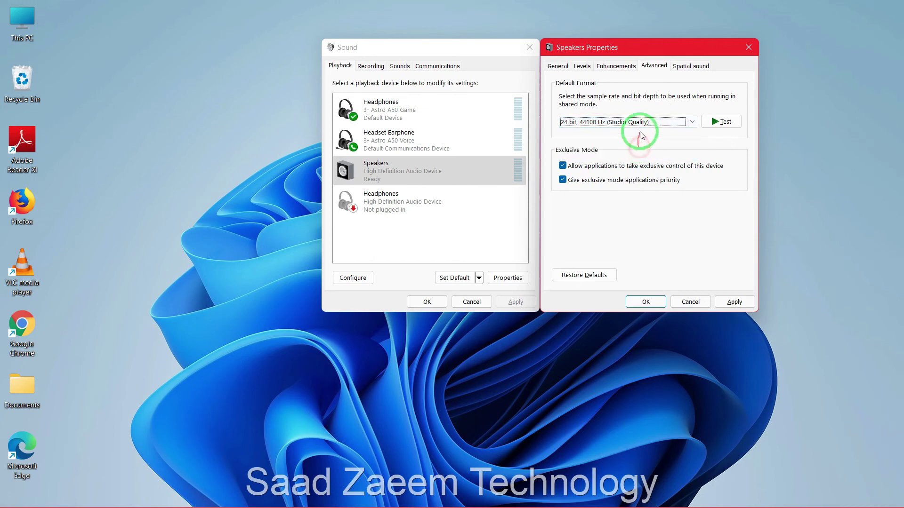
{"action": "left_click", "coordinate": [712, 122]}
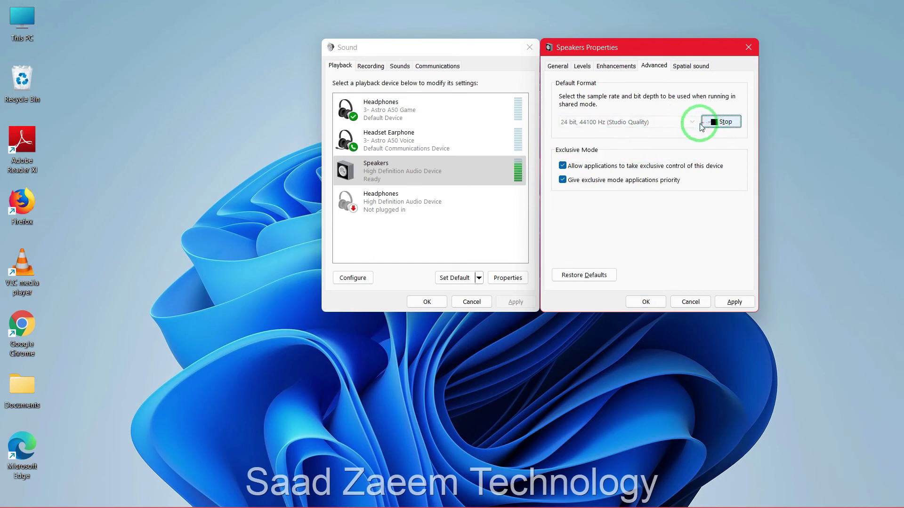
{"action": "left_click", "coordinate": [690, 124]}
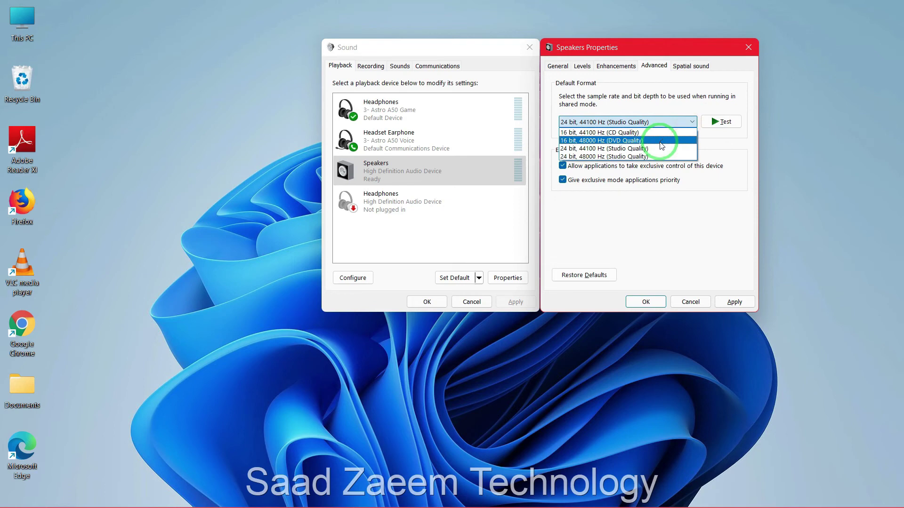
{"action": "left_click", "coordinate": [660, 141]}
Return to 24 bit, 48000 Hz (Studio Quality), apply, and close with OK
{"action": "left_click", "coordinate": [666, 124]}
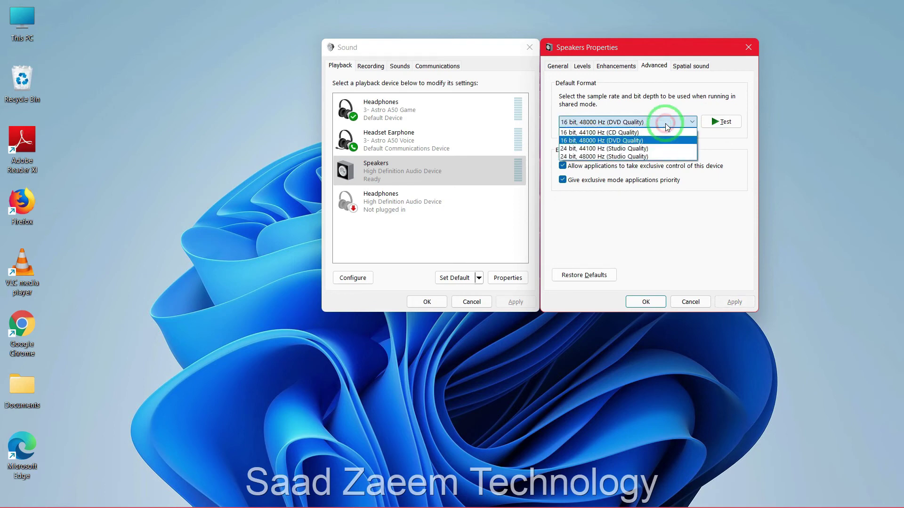
{"action": "left_click", "coordinate": [654, 156]}
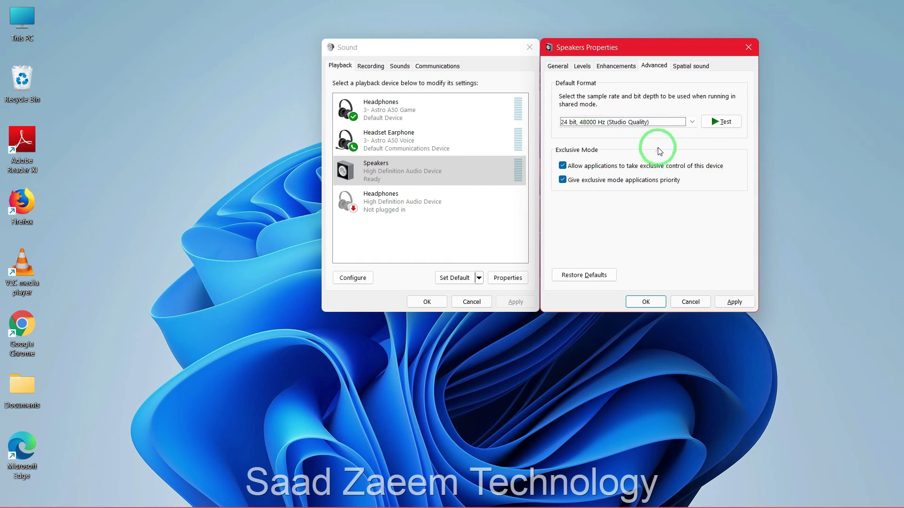
{"action": "left_click", "coordinate": [735, 302]}
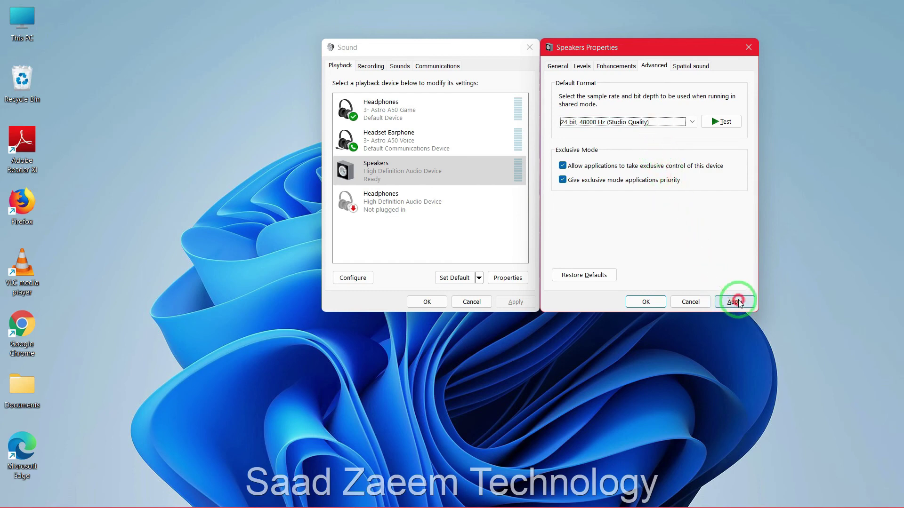
{"action": "left_click", "coordinate": [661, 301]}
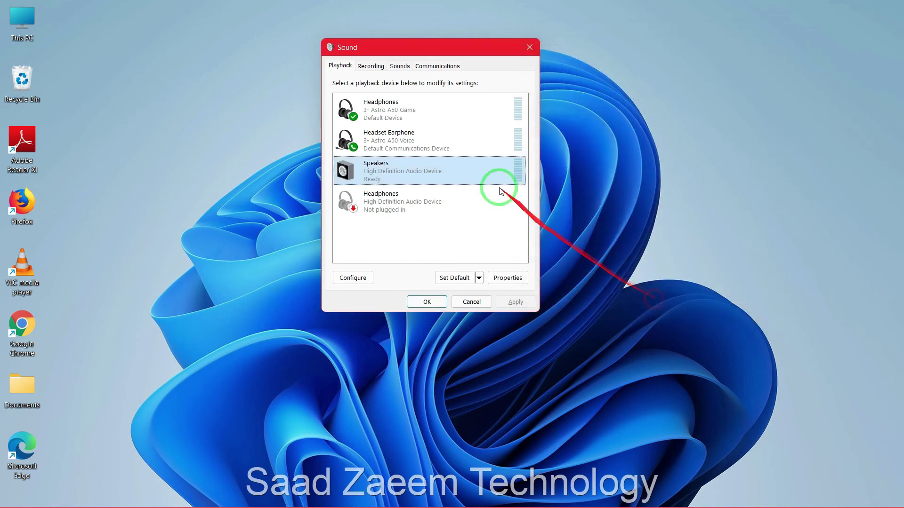
Close the Sound dialog with its X button
{"action": "left_click", "coordinate": [530, 46]}
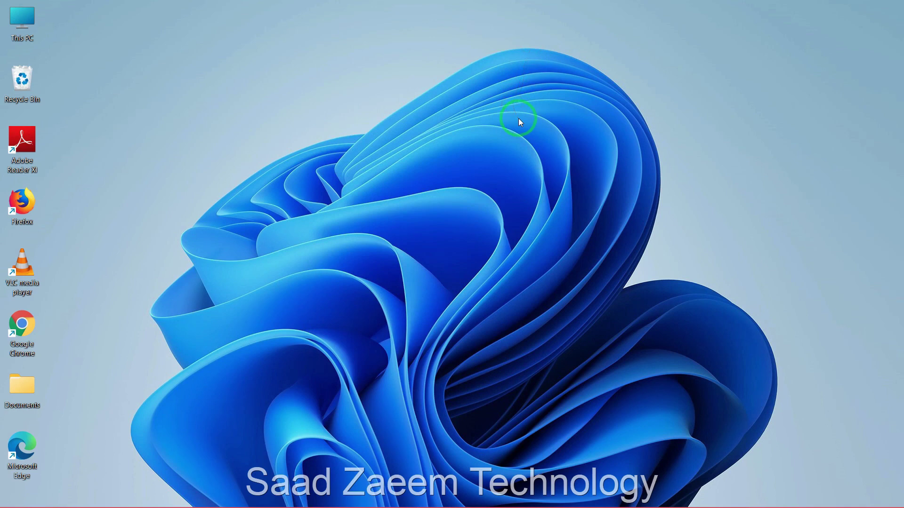